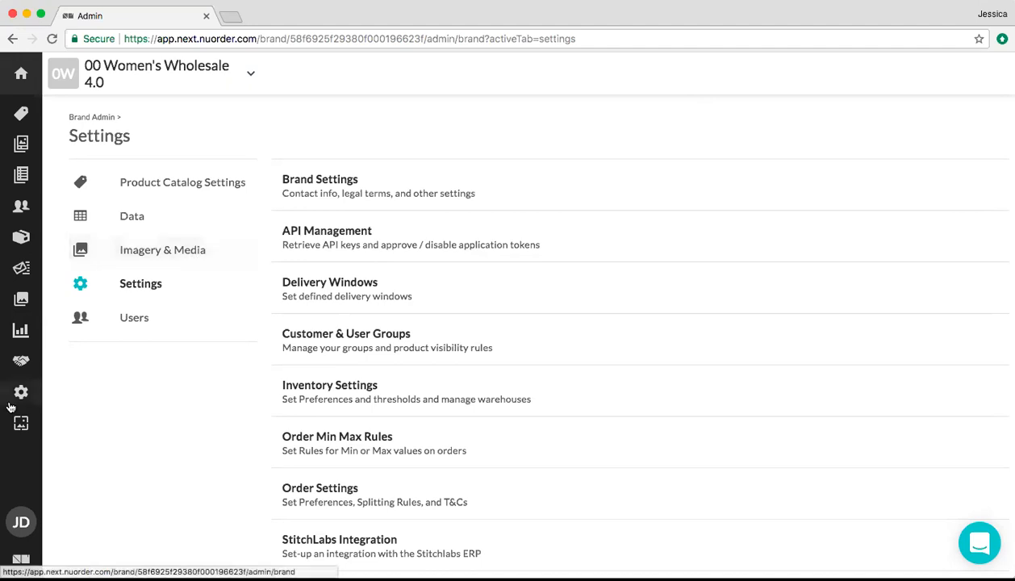
Open the Customer & User Groups management page from the Brand Admin settings and review the existing groups.
mouse_move(21, 392)
click(238, 391)
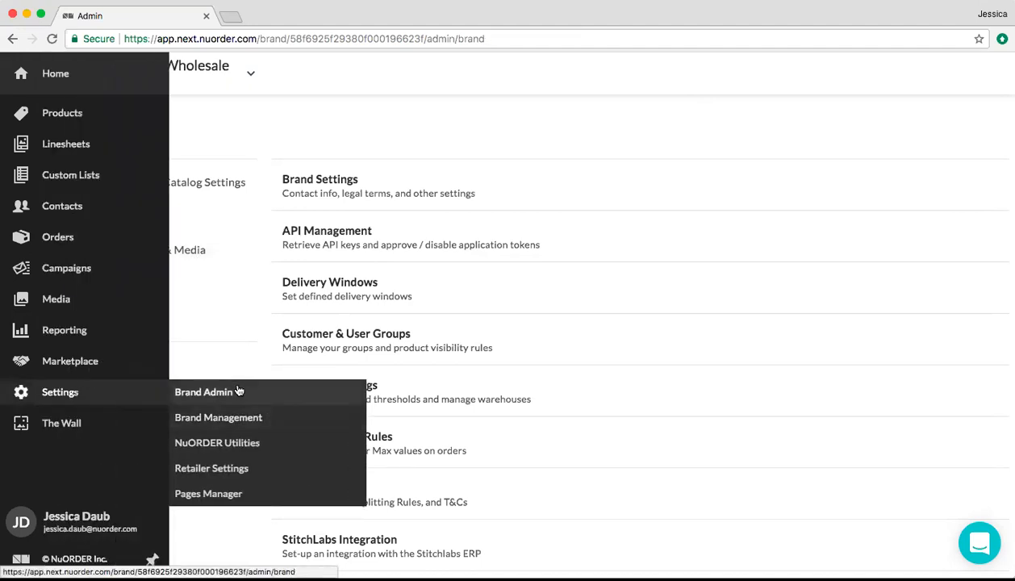
click(171, 285)
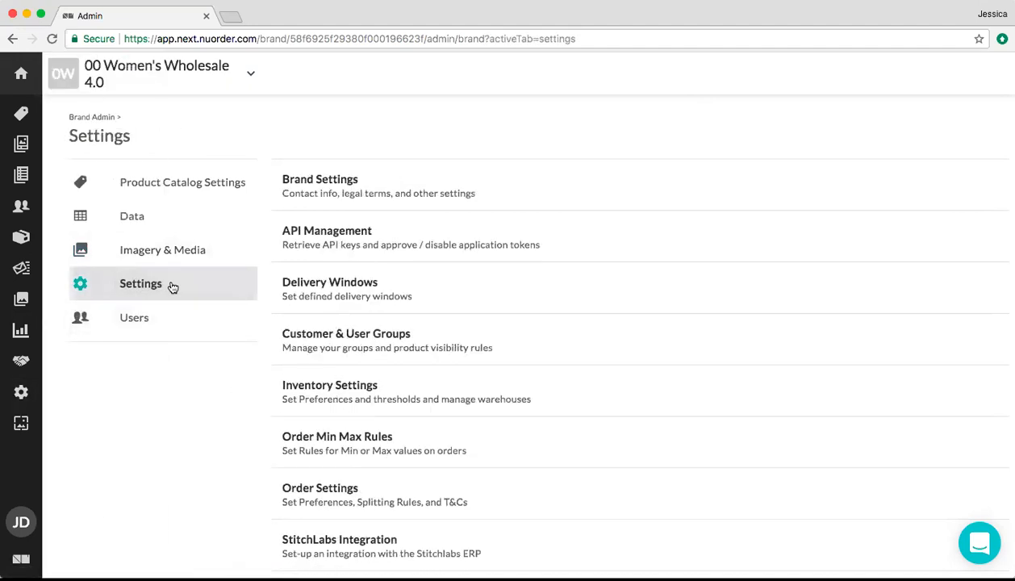
click(408, 340)
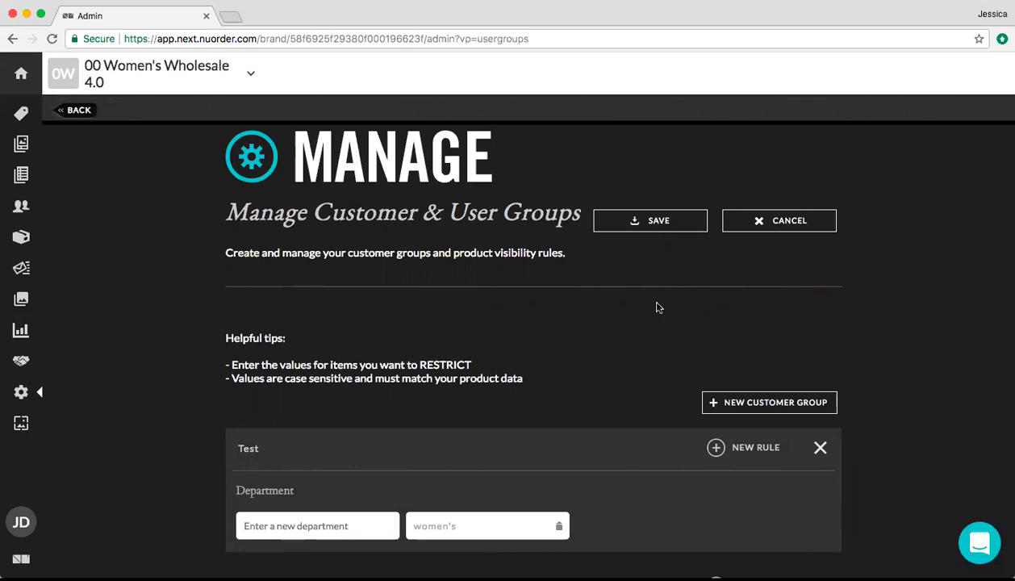
scroll(596, 488, down, 3)
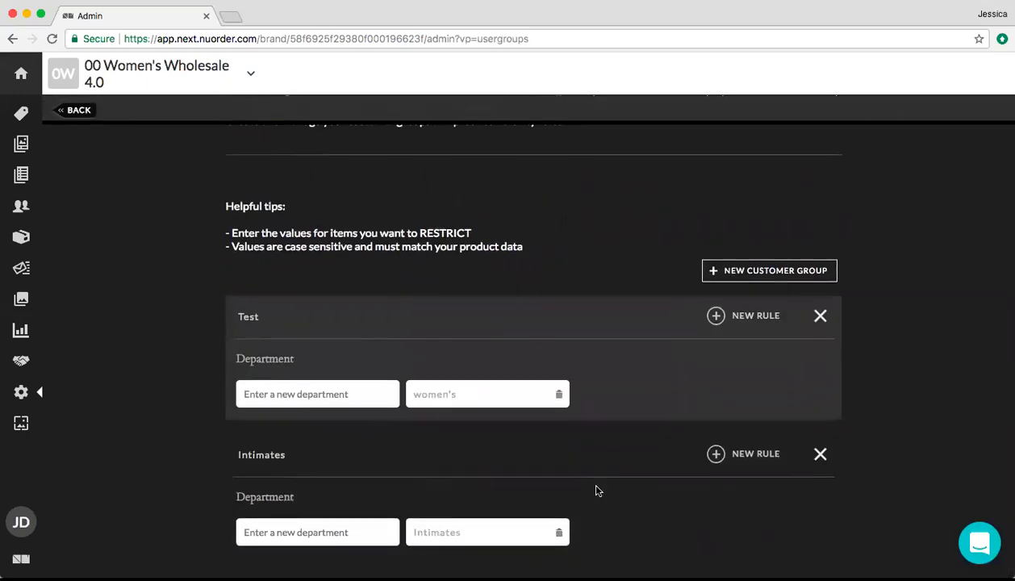
scroll(596, 490, up, 3)
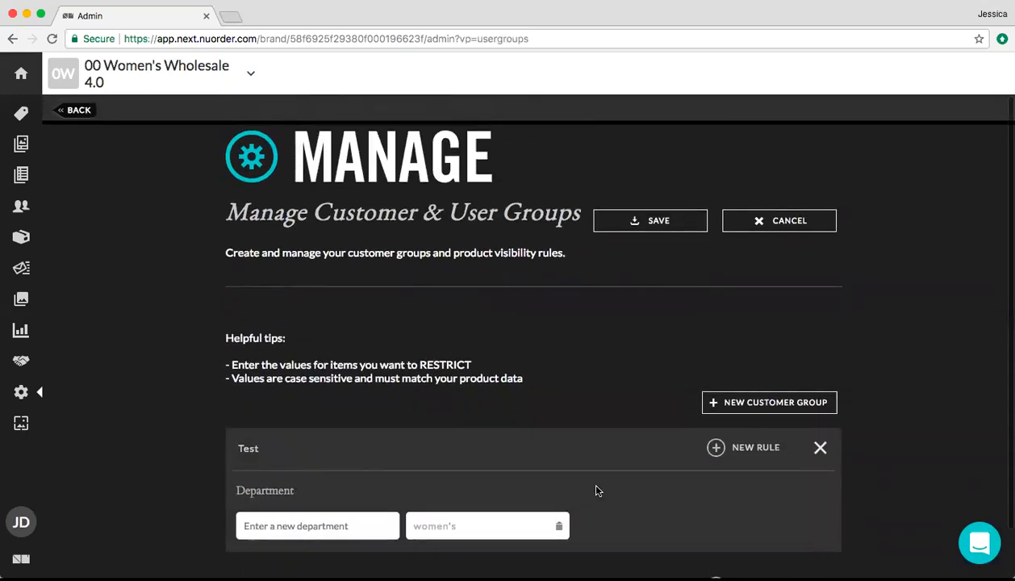
Create a new customer group named "Intimates Restriction".
click(766, 402)
click(509, 262)
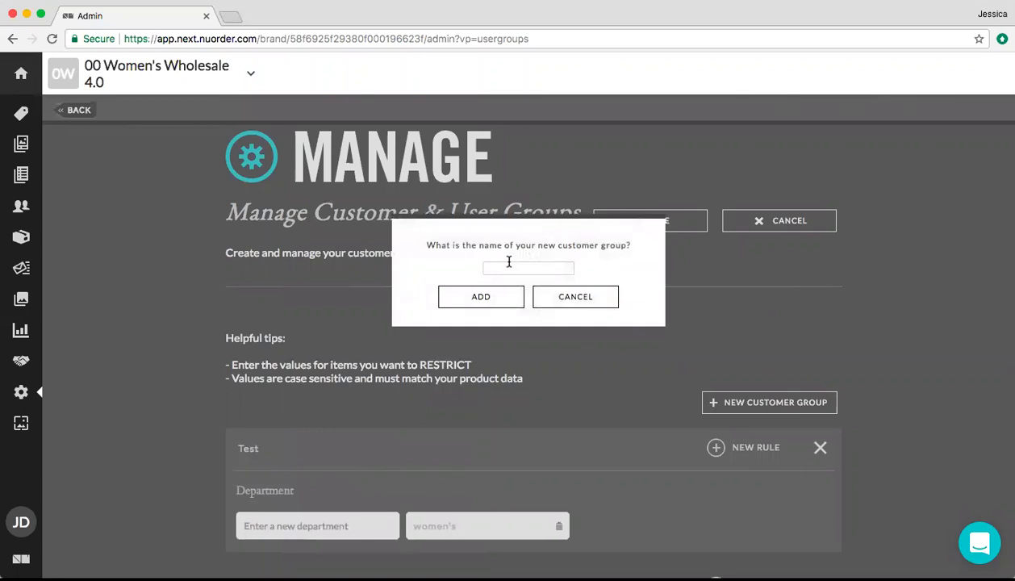
text(Intimates restriction)
click(483, 296)
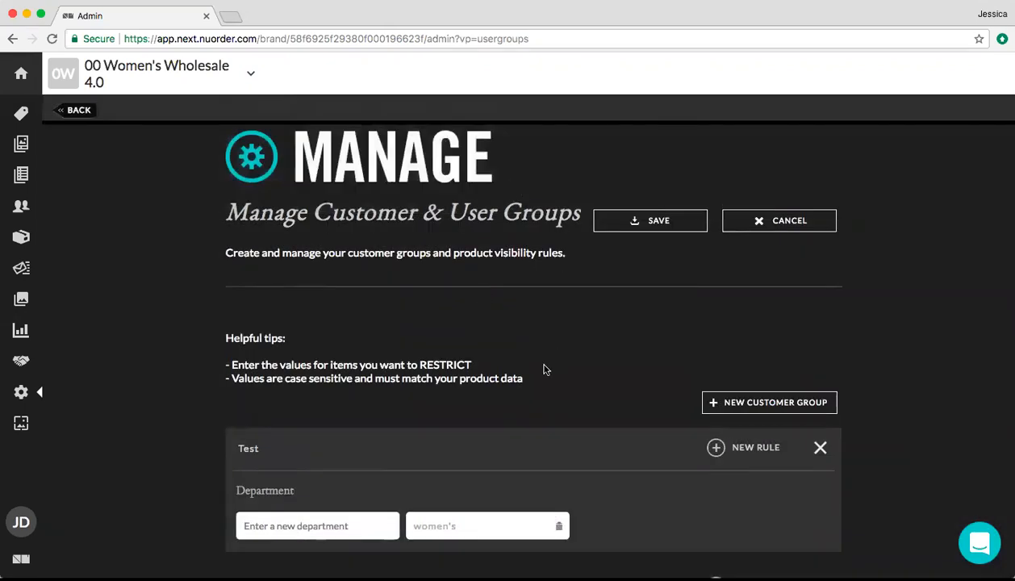
Add a new rule to the Intimates Restriction group that restricts by the Department field.
scroll(543, 367, down, 3)
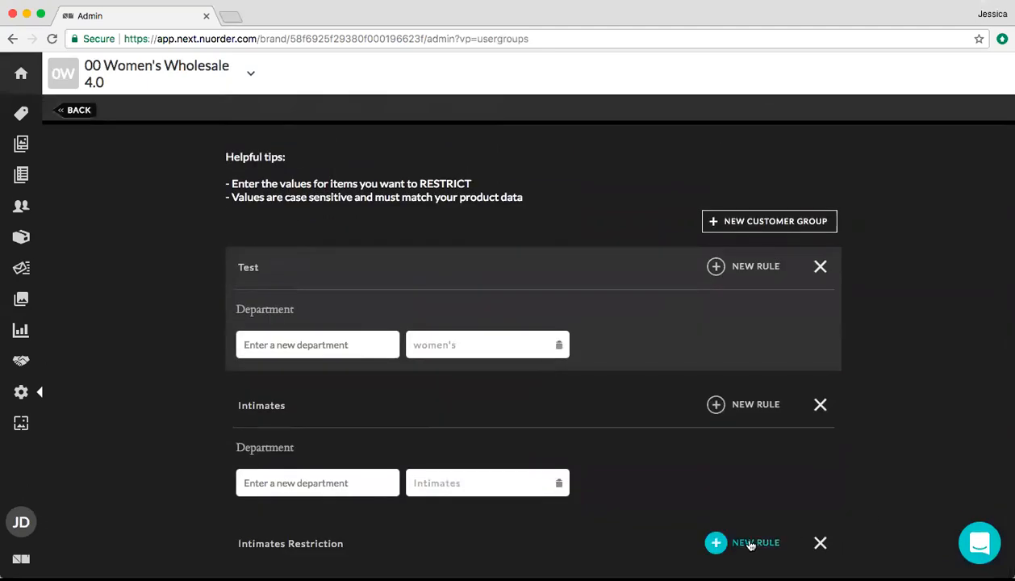
click(718, 543)
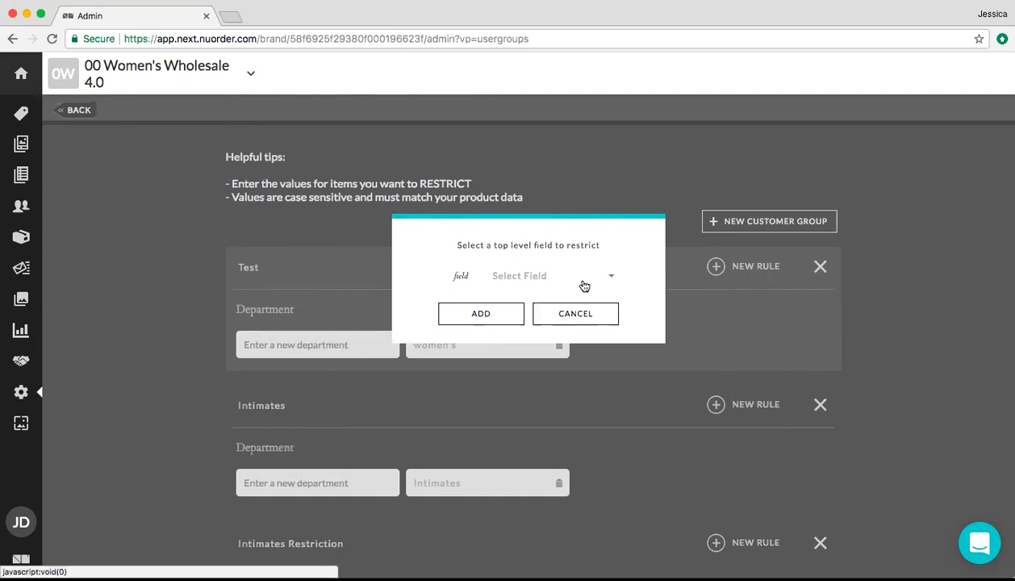
click(584, 287)
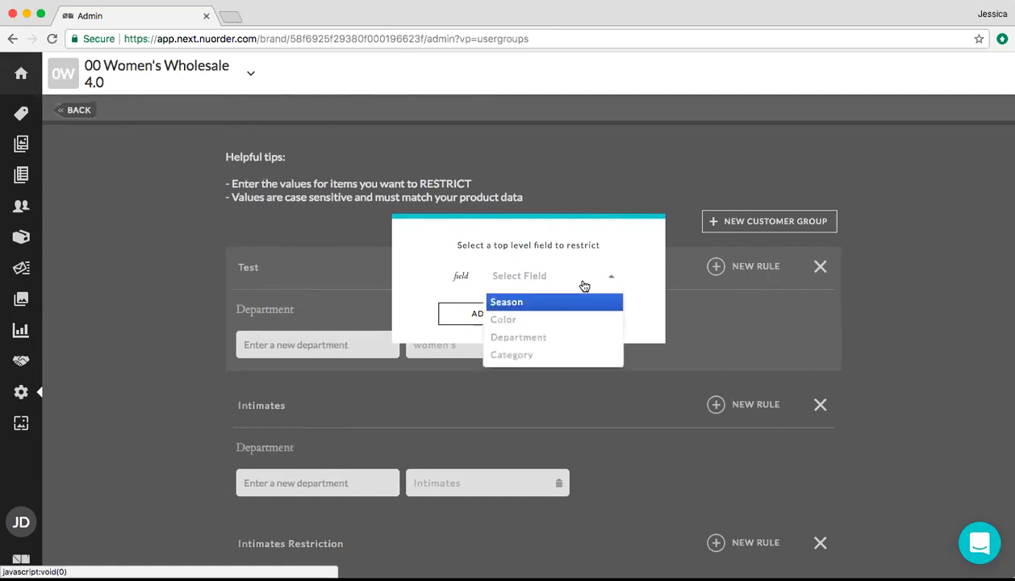
click(574, 339)
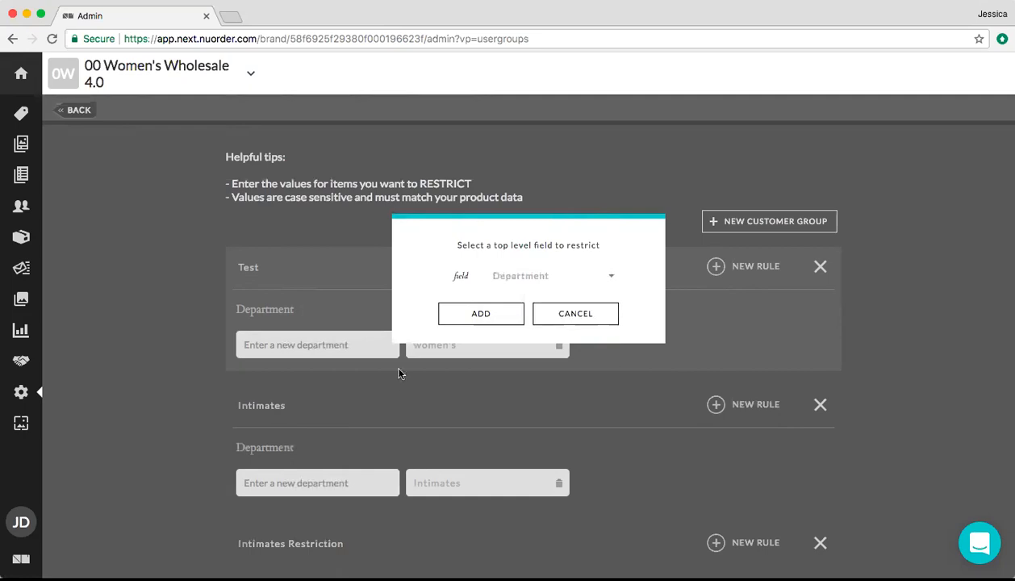
click(466, 322)
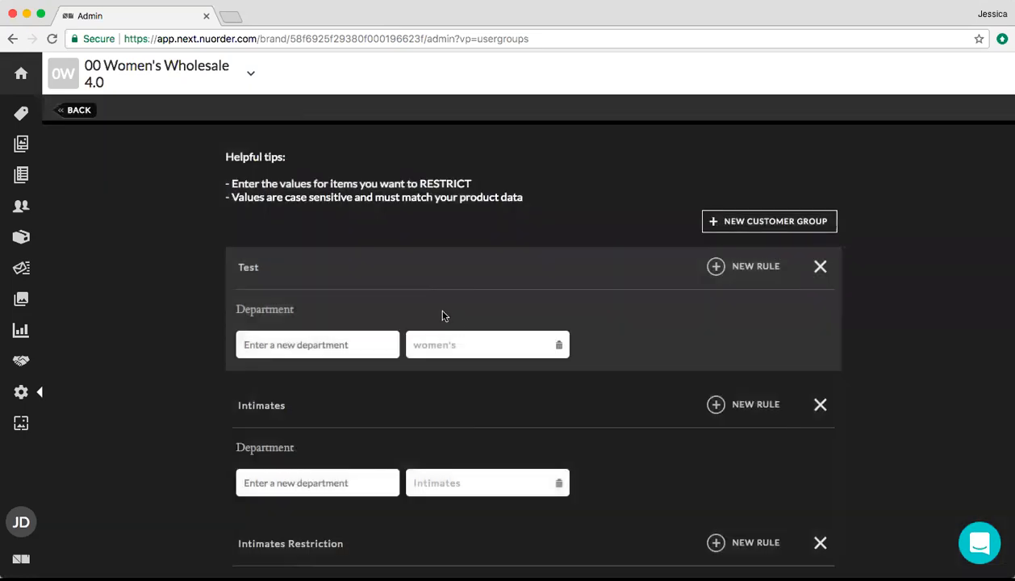
Add "Intimates" as the restricted department value for the Intimates Restriction group and save the customer groups.
scroll(444, 314, down, 2)
click(310, 529)
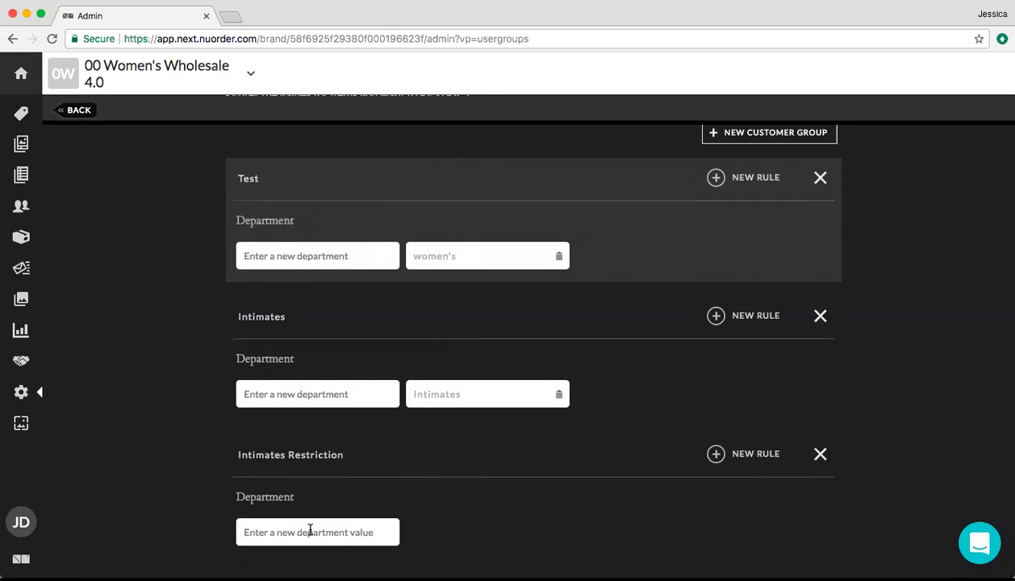
text(Intimates)
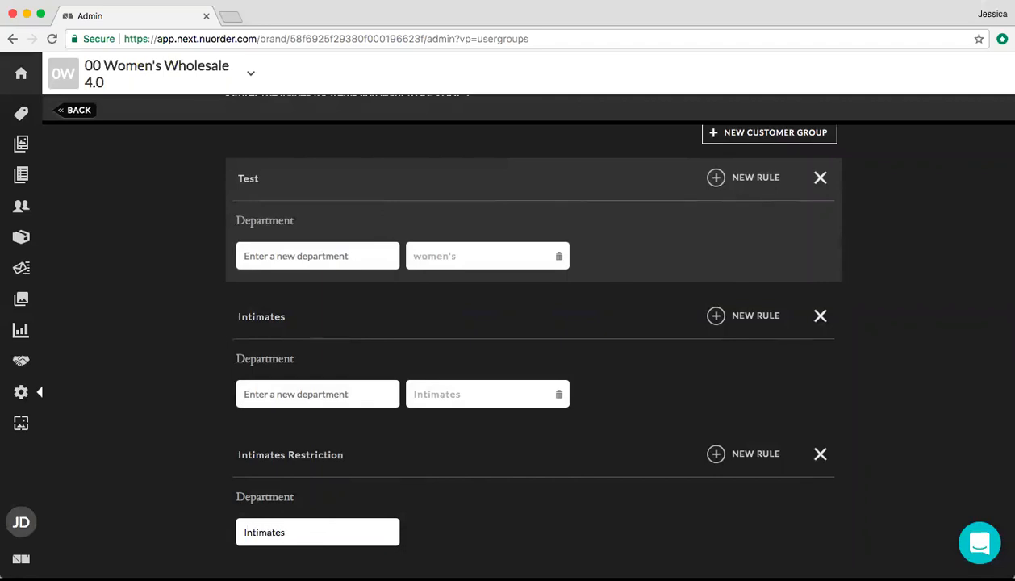
key(Return)
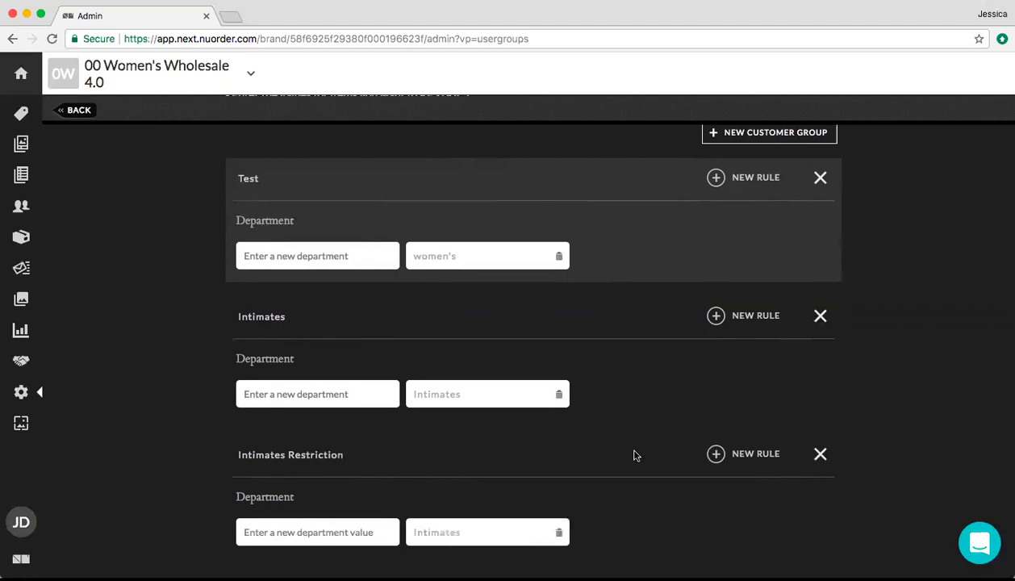
scroll(807, 255, up, 5)
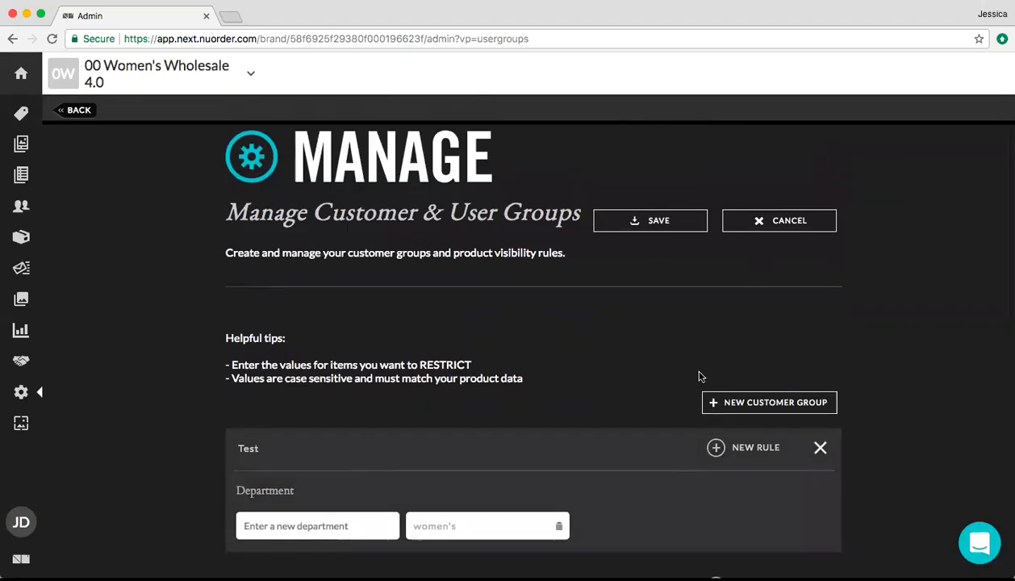
click(675, 221)
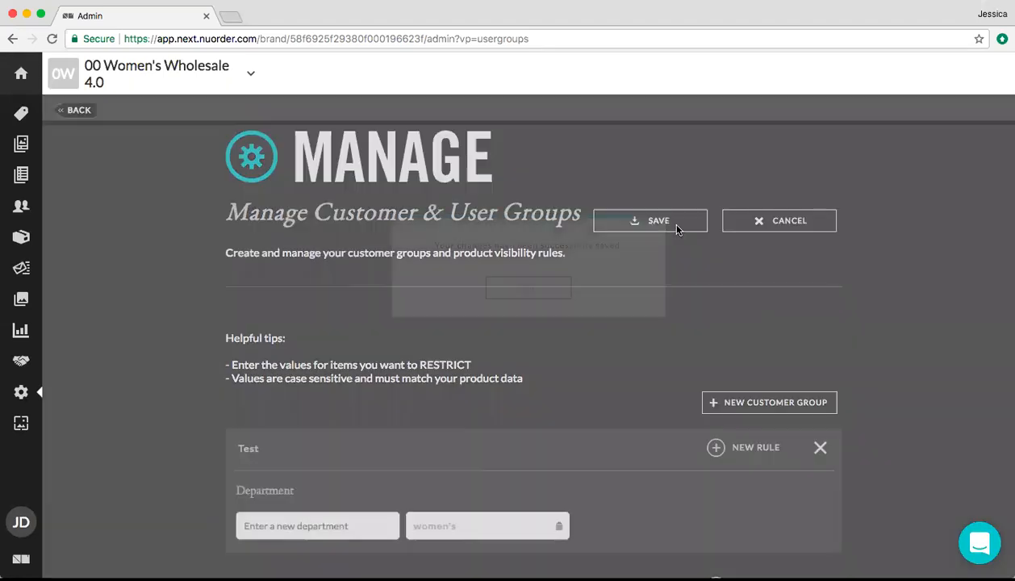
click(518, 287)
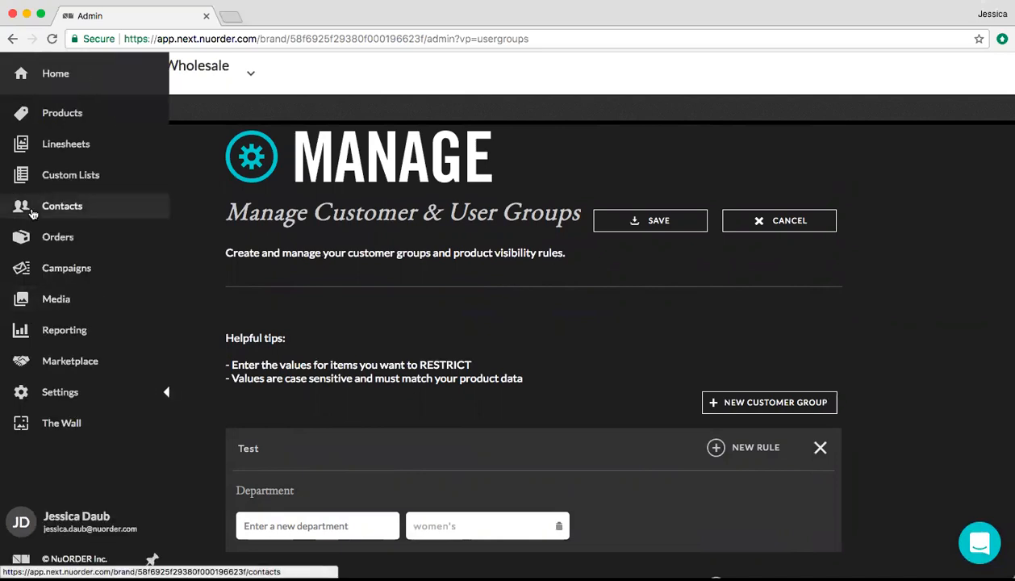
Find Kristin's Clothes Company under K in the company contacts and open its details for editing.
click(31, 211)
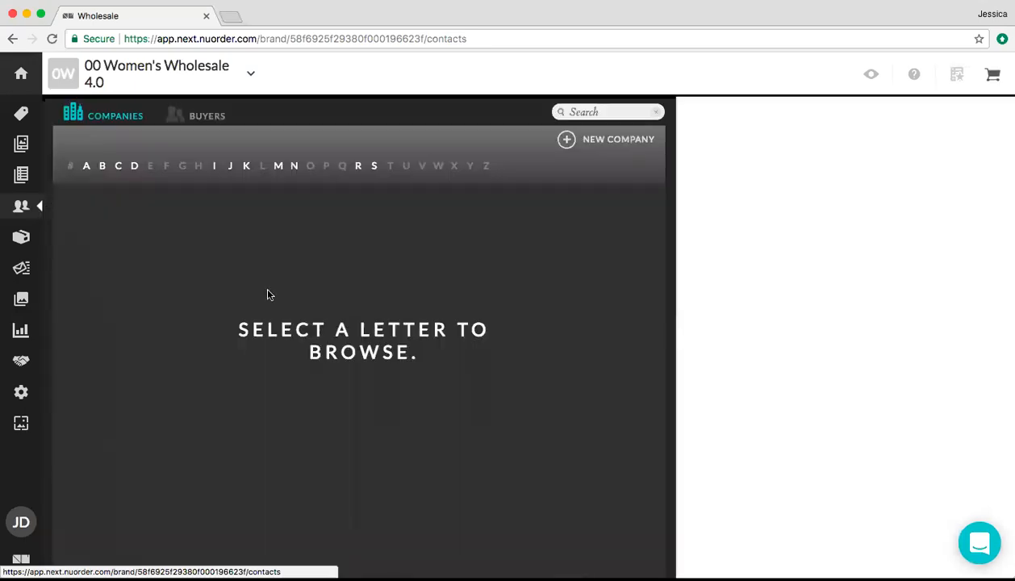
click(245, 166)
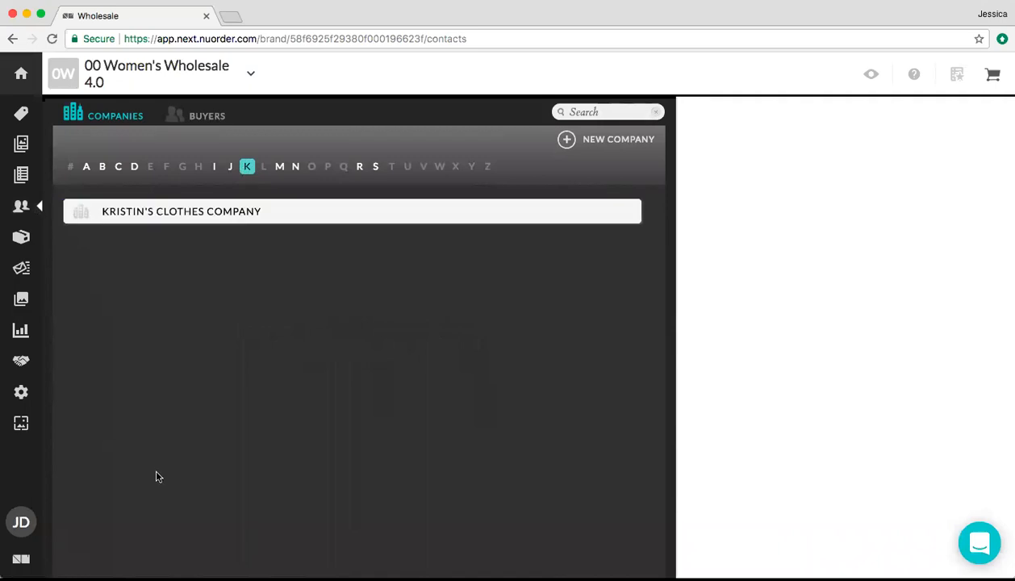
click(199, 217)
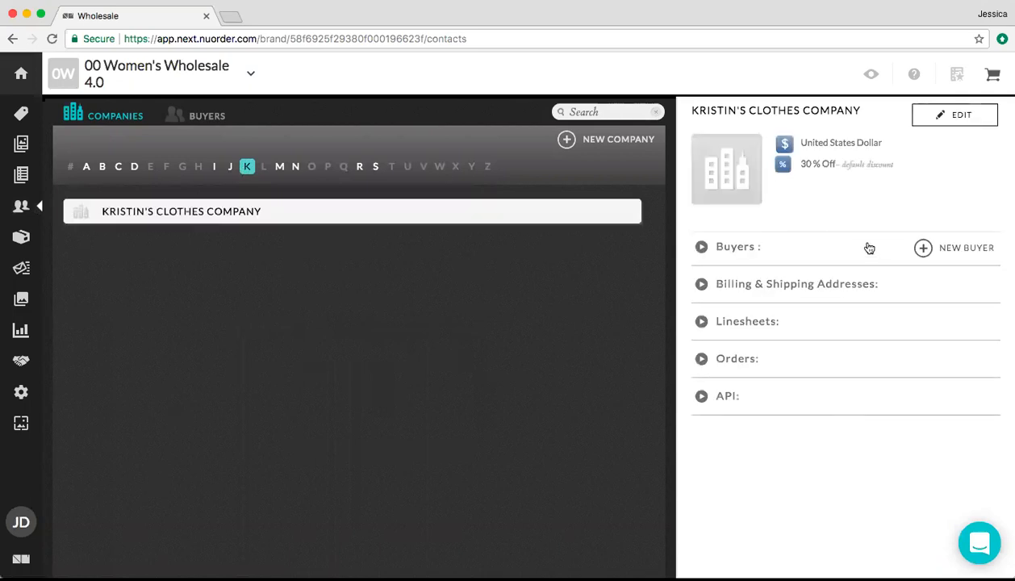
click(941, 117)
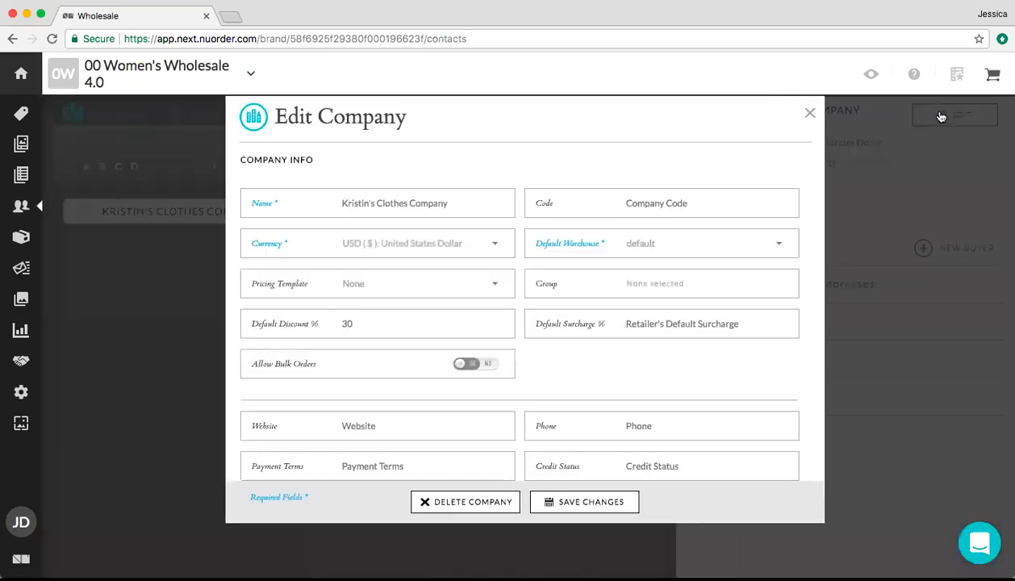
Assign Kristin's Clothes Company to the intimates restriction group and save the company changes.
click(628, 290)
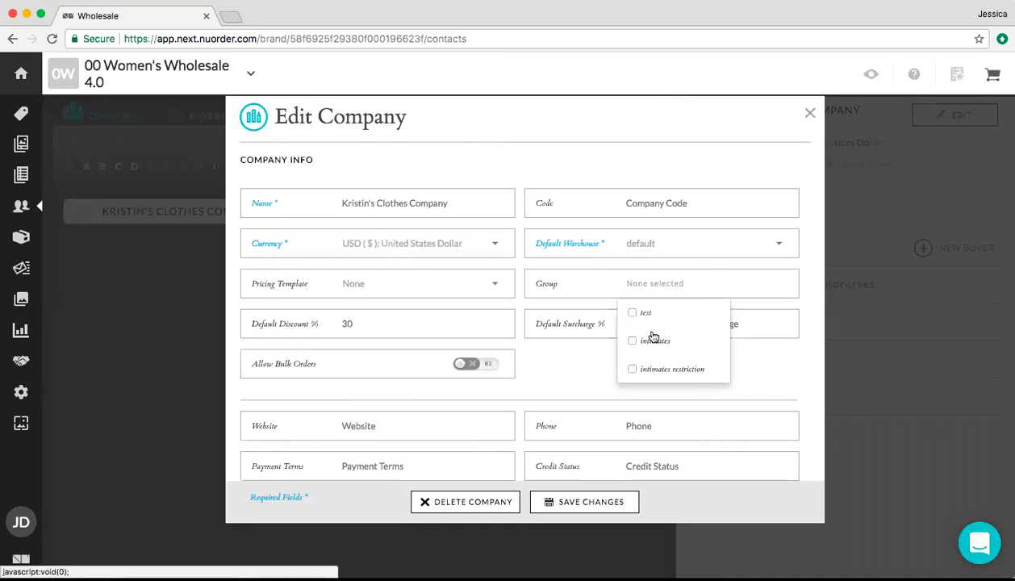
click(647, 370)
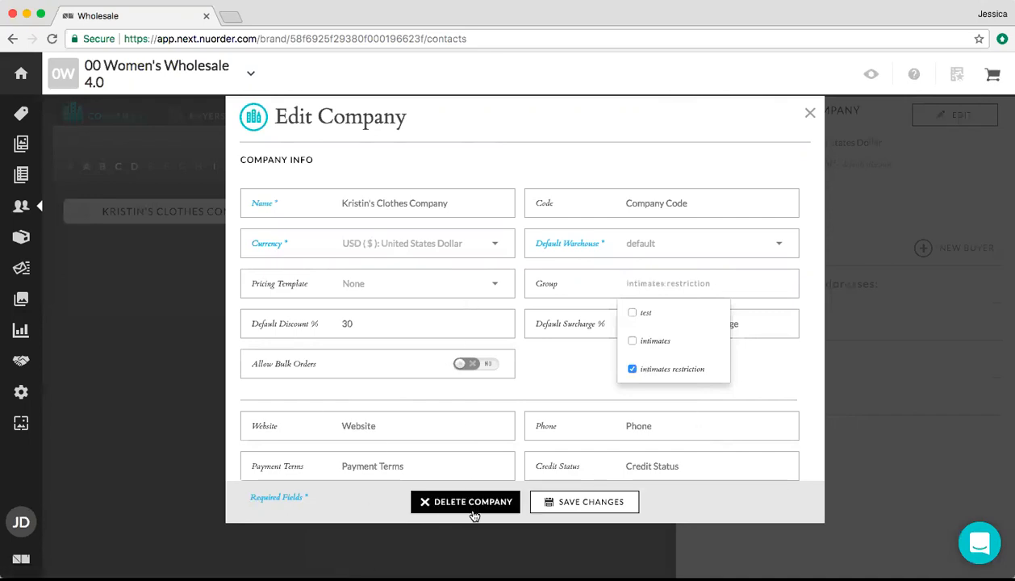
click(563, 503)
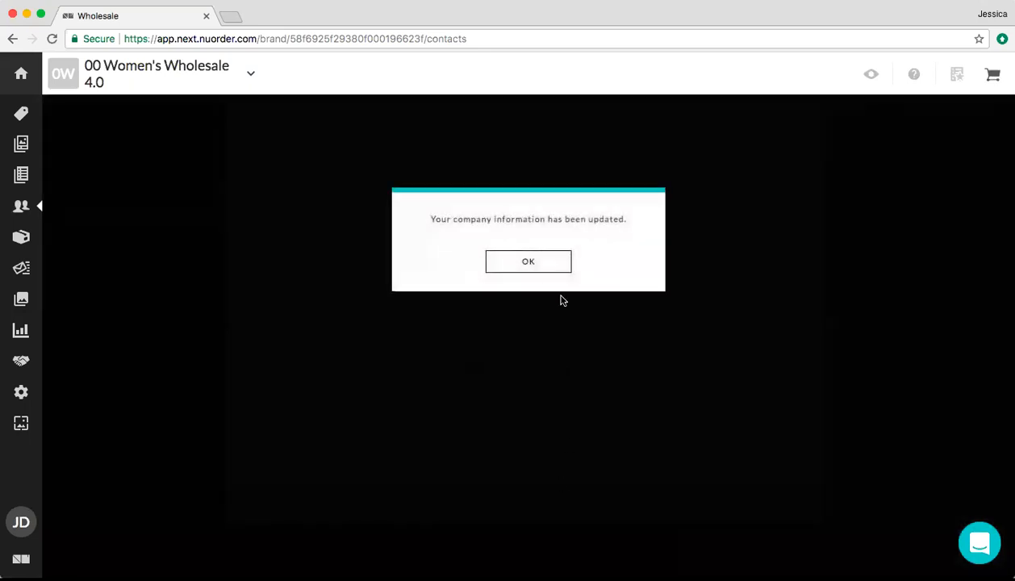
click(537, 260)
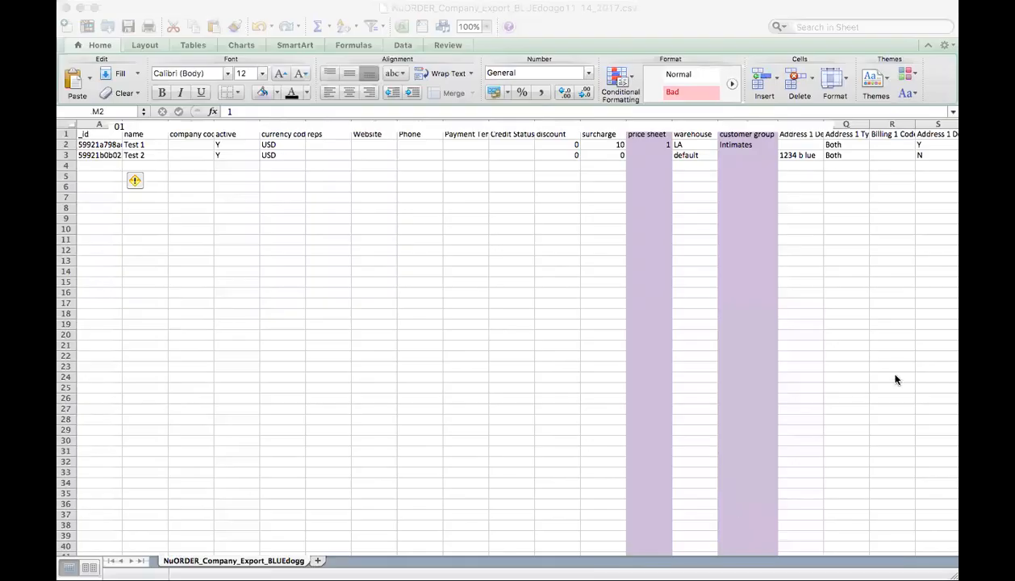
Switch to the company export spreadsheet in Excel and examine the customer group column, including the cell for Test 2.
click(891, 371)
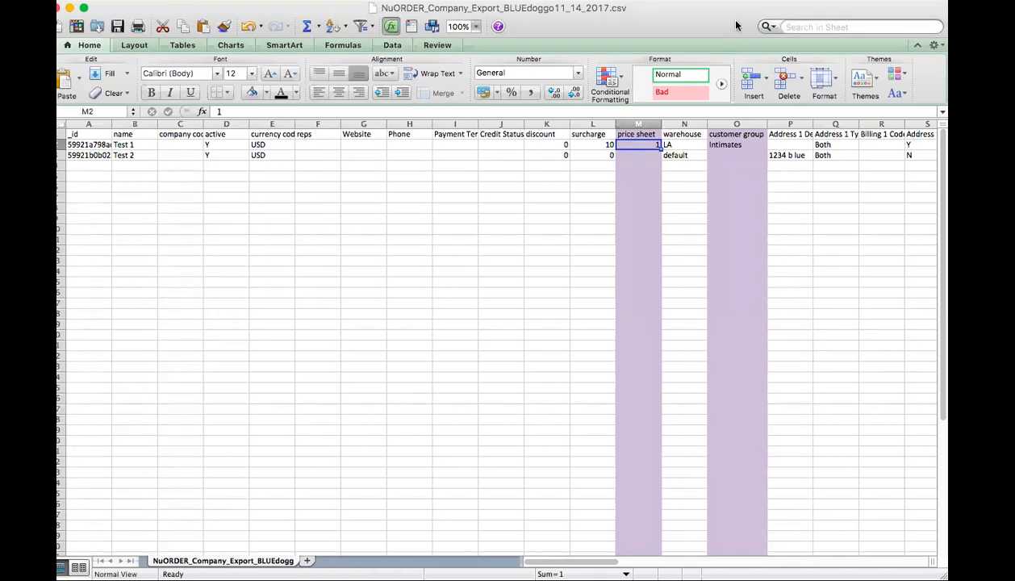
click(742, 124)
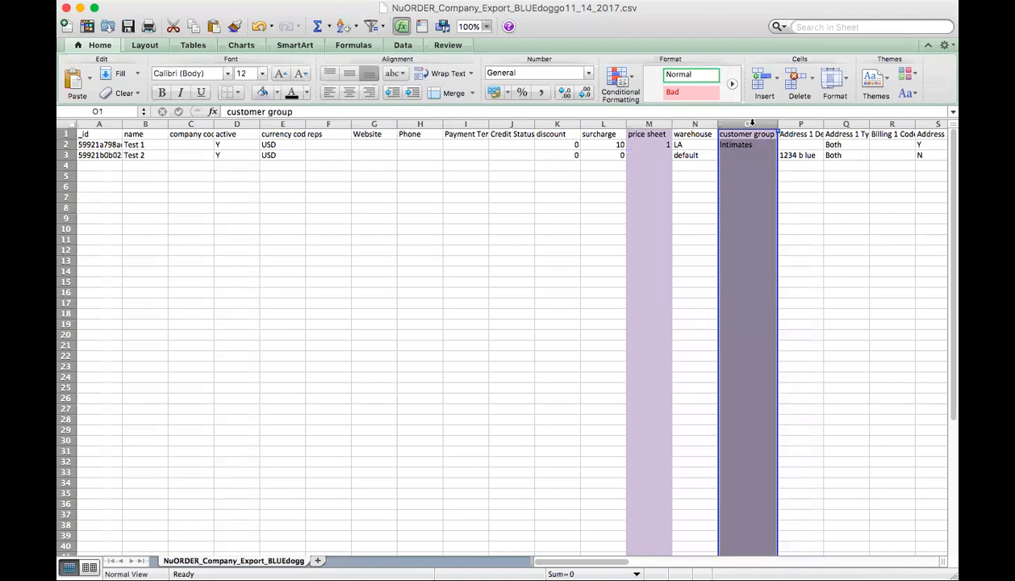
click(741, 156)
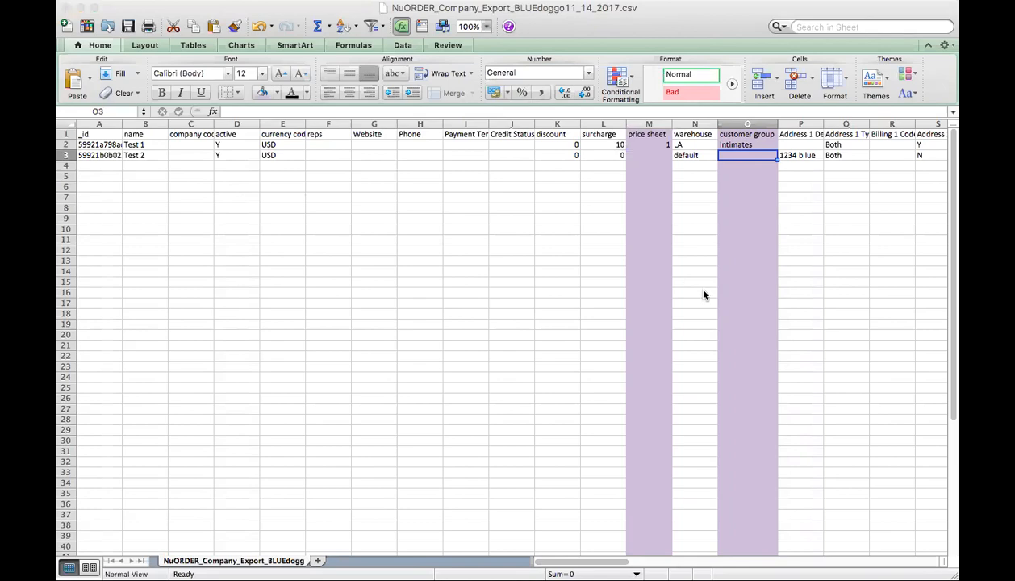
Switch back to NuORDER in the browser and open the Pricing data page in Brand Admin.
click(701, 577)
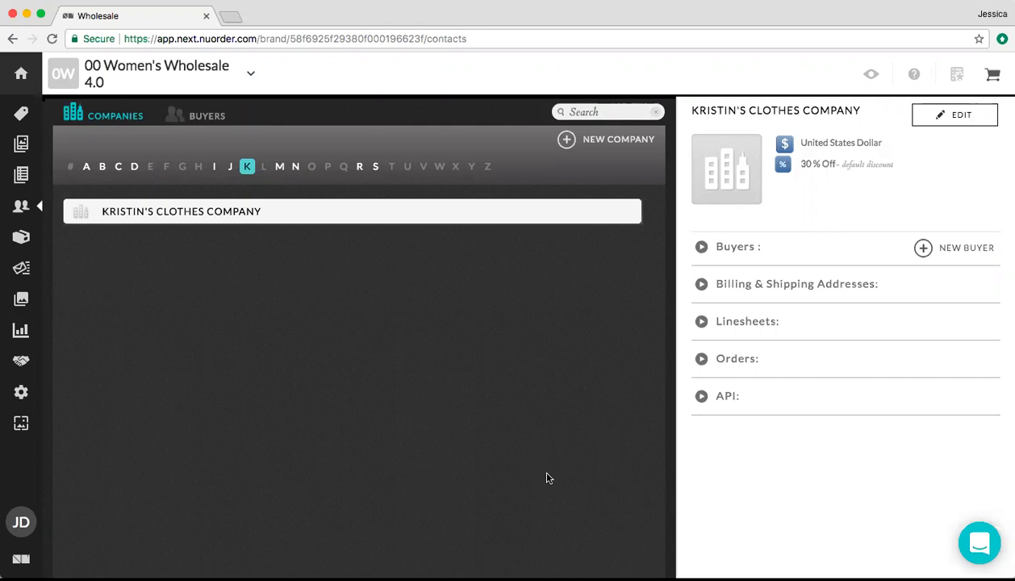
mouse_move(59, 403)
mouse_move(28, 392)
mouse_move(99, 401)
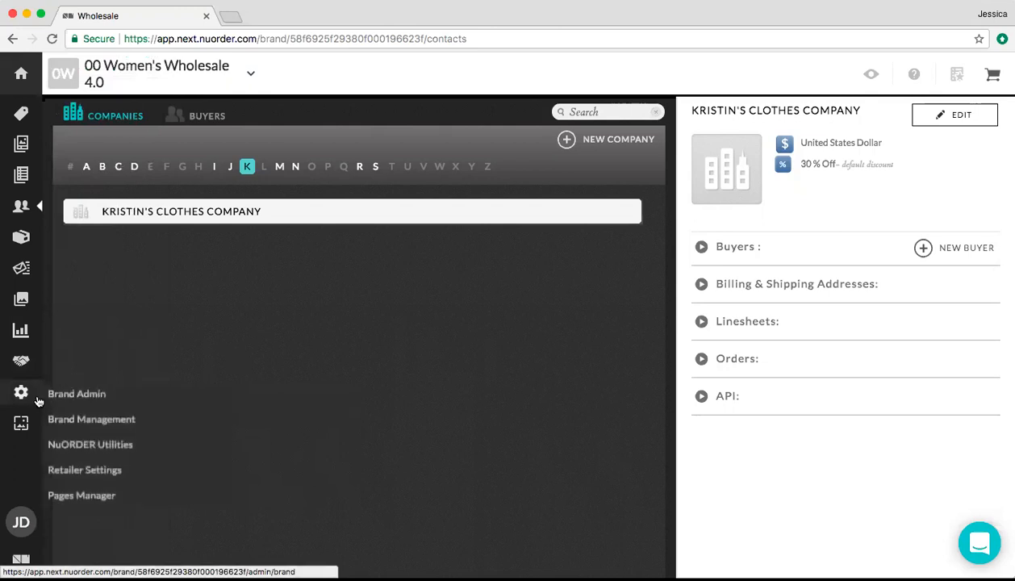
click(191, 394)
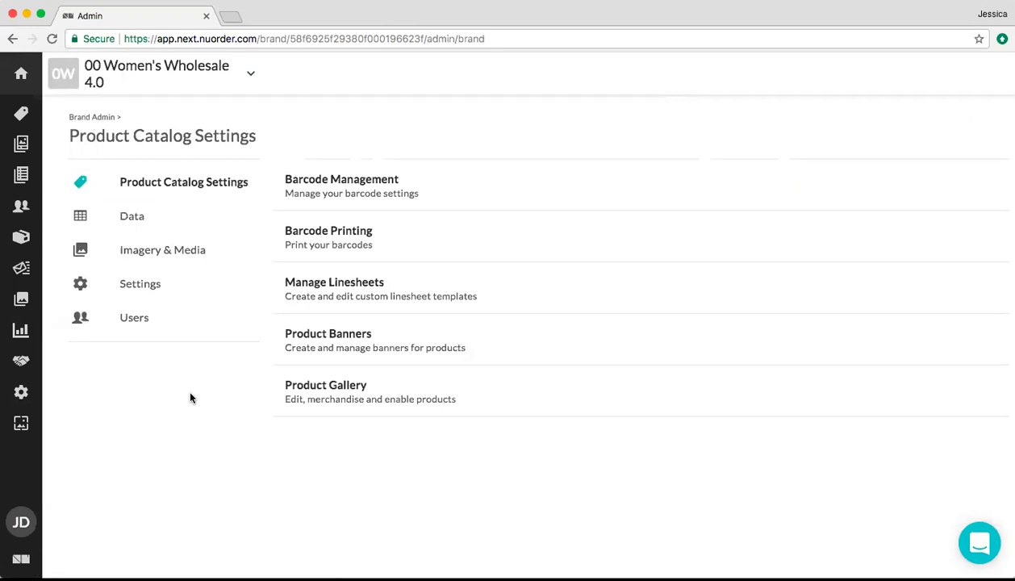
click(153, 223)
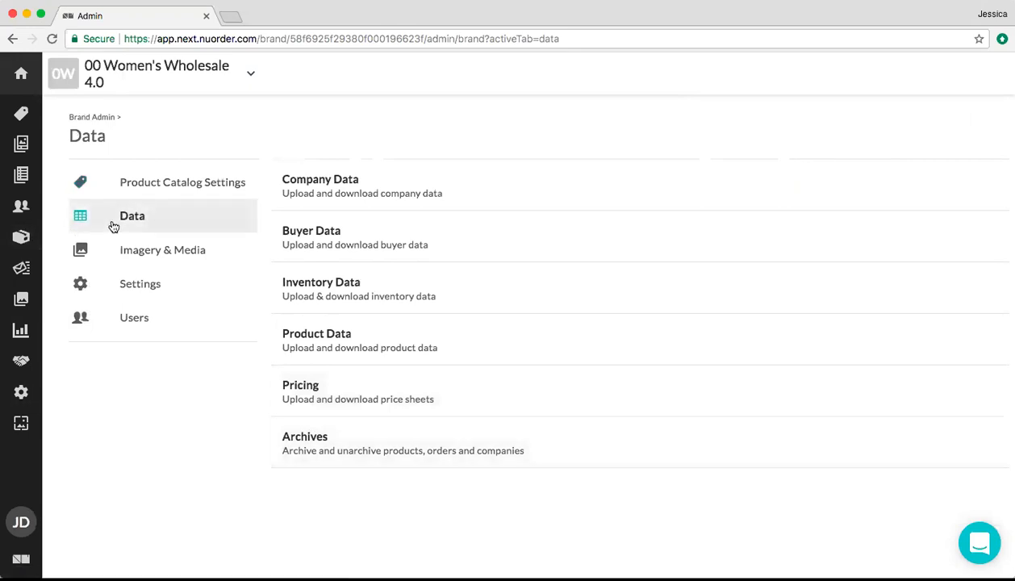
click(297, 385)
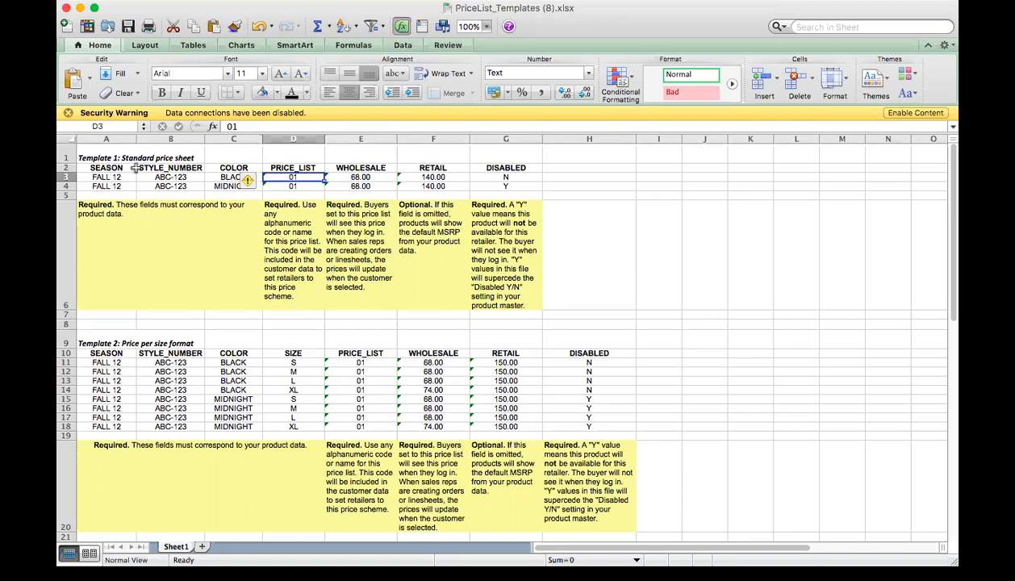
Examine the standard price sheet template in the PriceList_Templates workbook, from style number and color through price list, wholesale, retail and disabled.
click(172, 178)
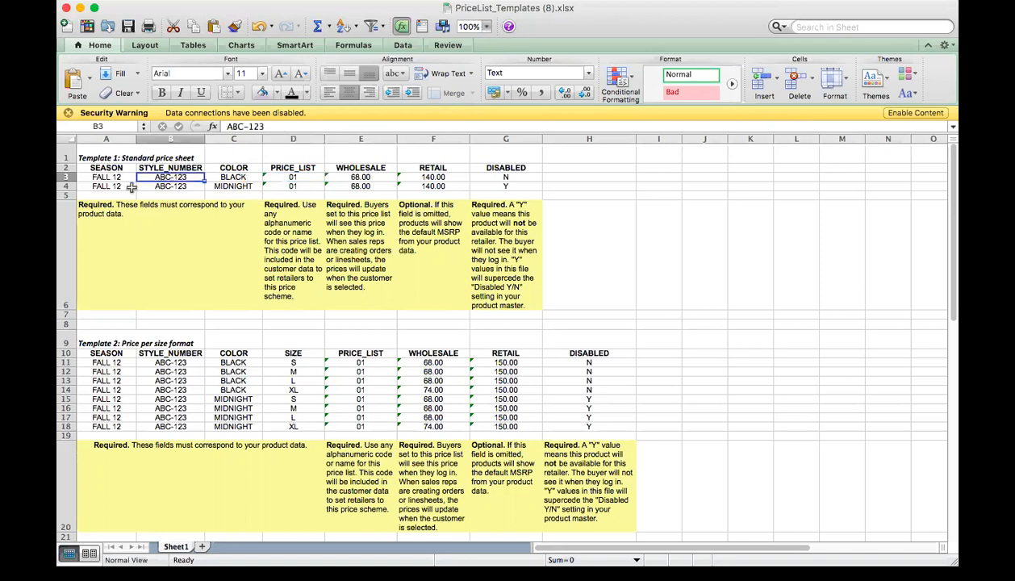
click(131, 187)
click(244, 188)
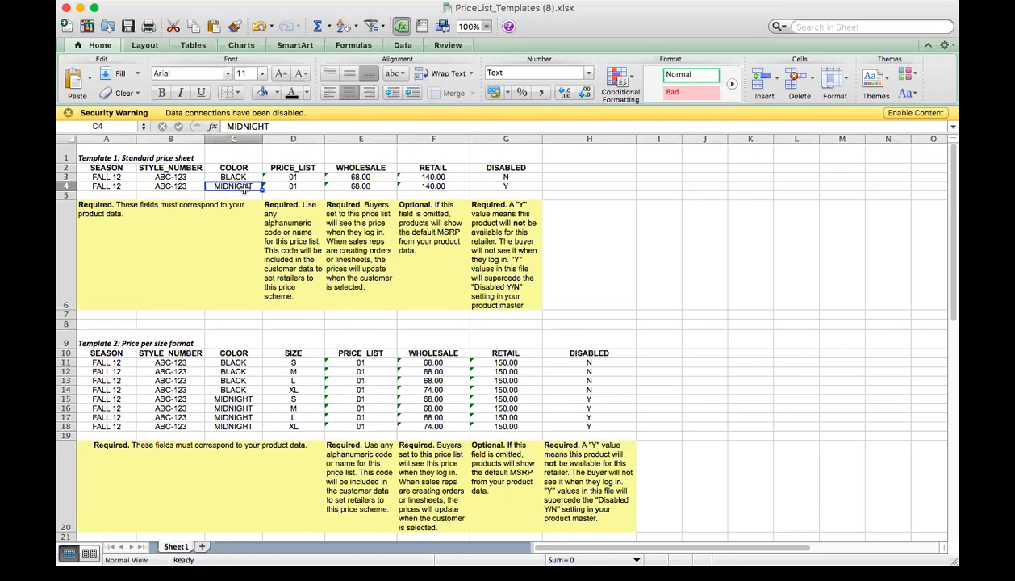
click(289, 184)
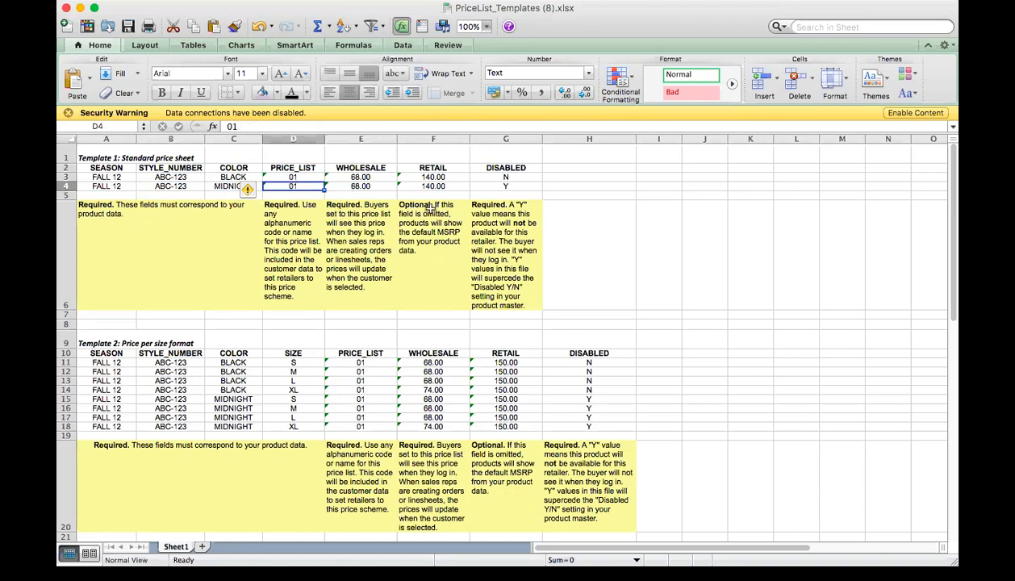
click(361, 186)
click(436, 177)
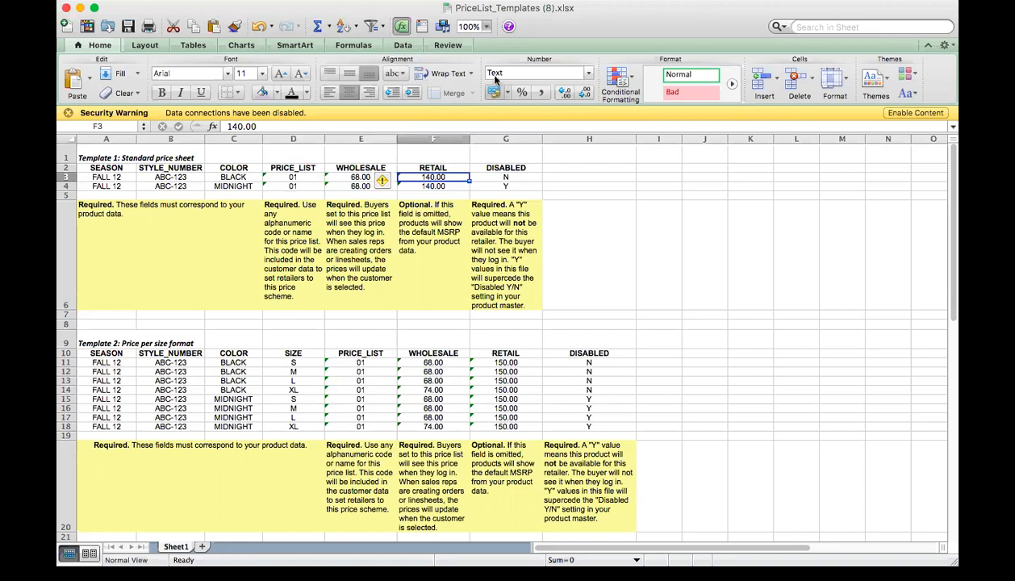
click(506, 183)
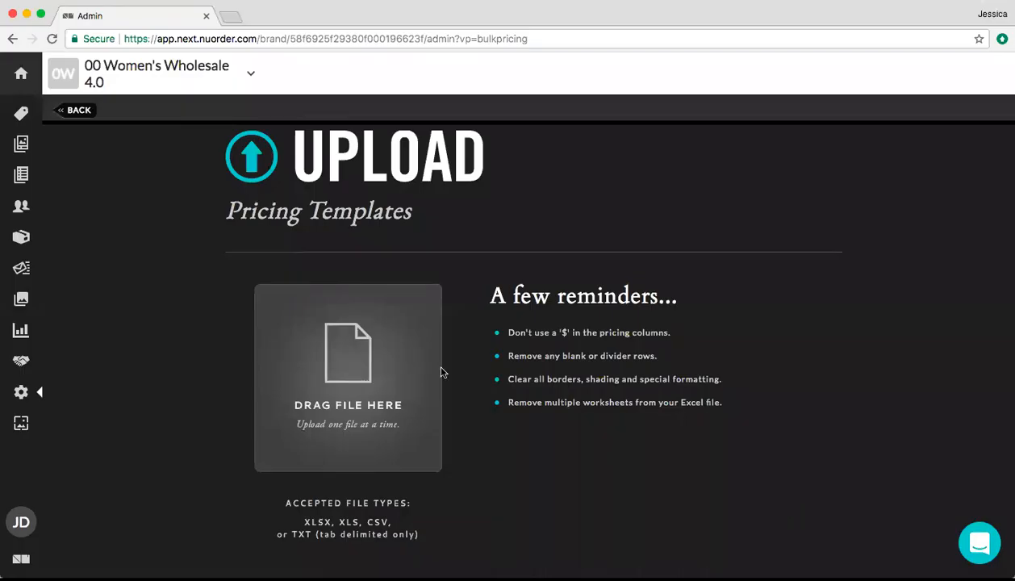
Switch to NuORDER in the browser, find Molly Merch under M in the company contacts and open its details for editing.
mouse_move(13, 150)
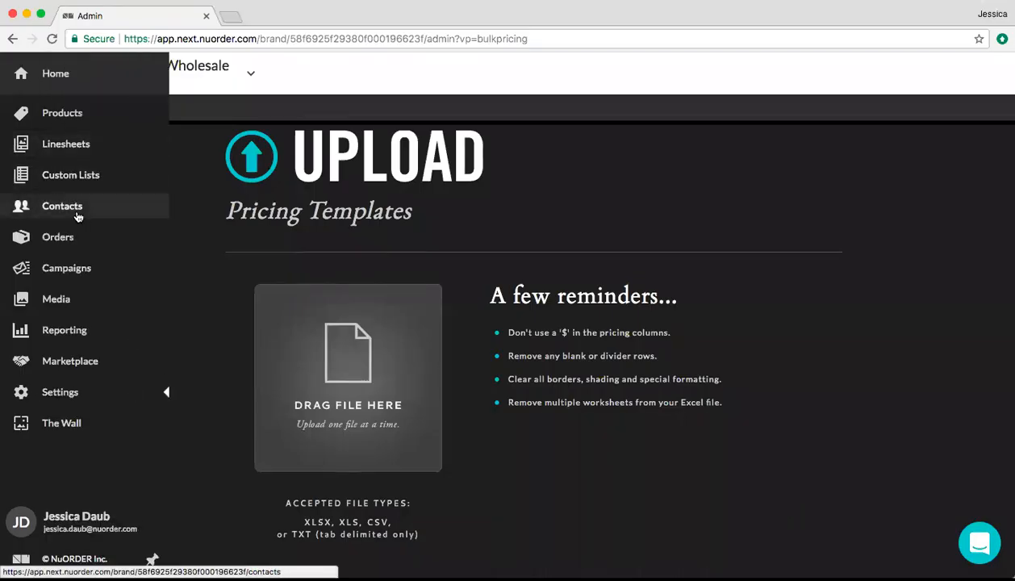
click(78, 215)
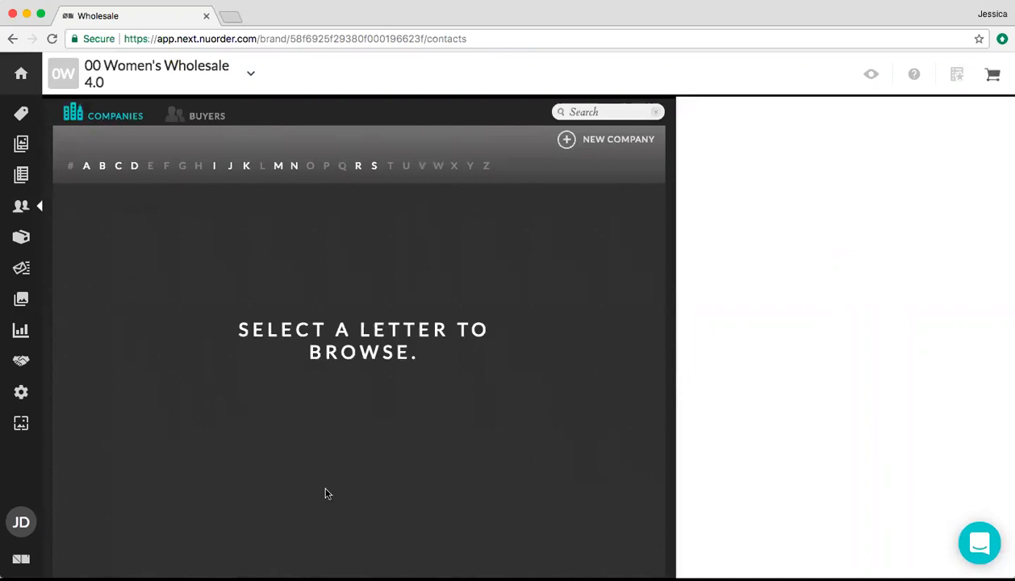
click(280, 172)
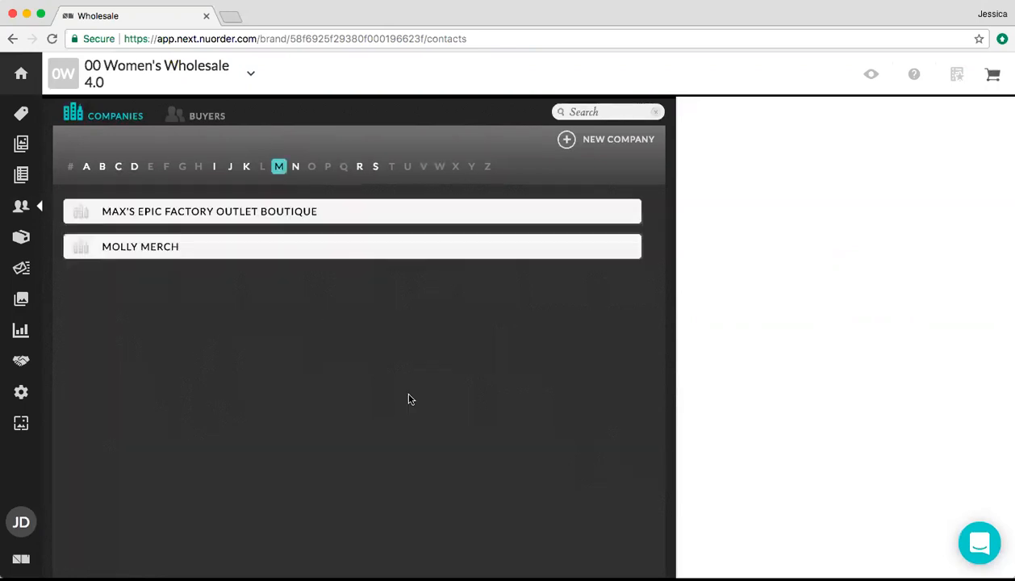
click(208, 258)
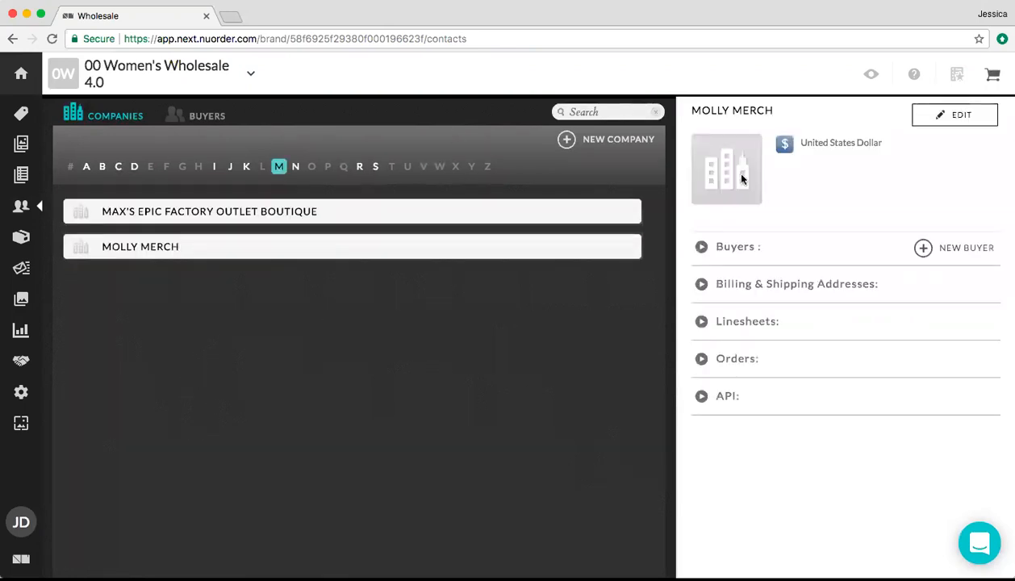
click(961, 115)
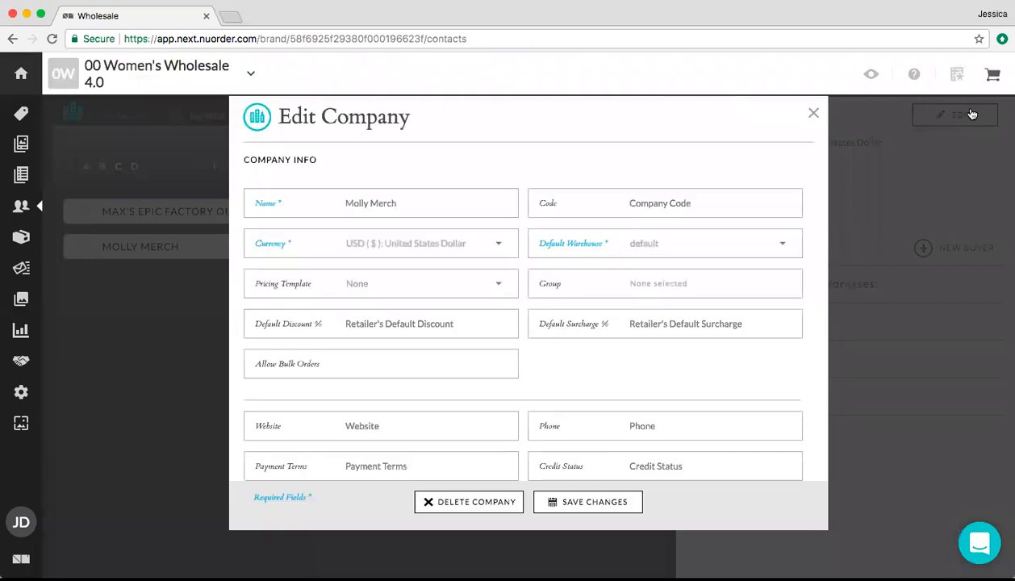
Check the pricing template options for Molly Merch, keep None and save the company changes.
click(440, 283)
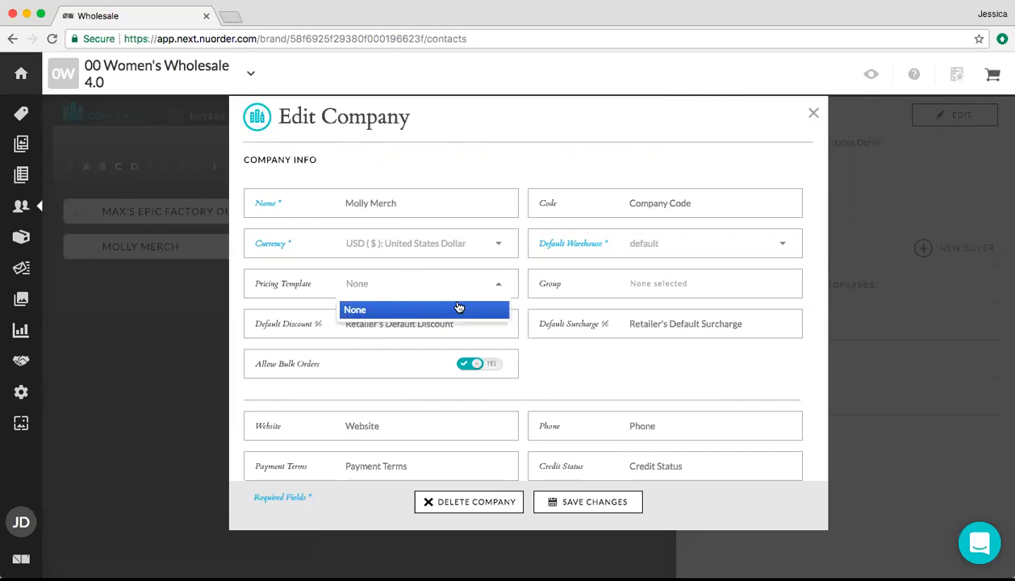
click(545, 515)
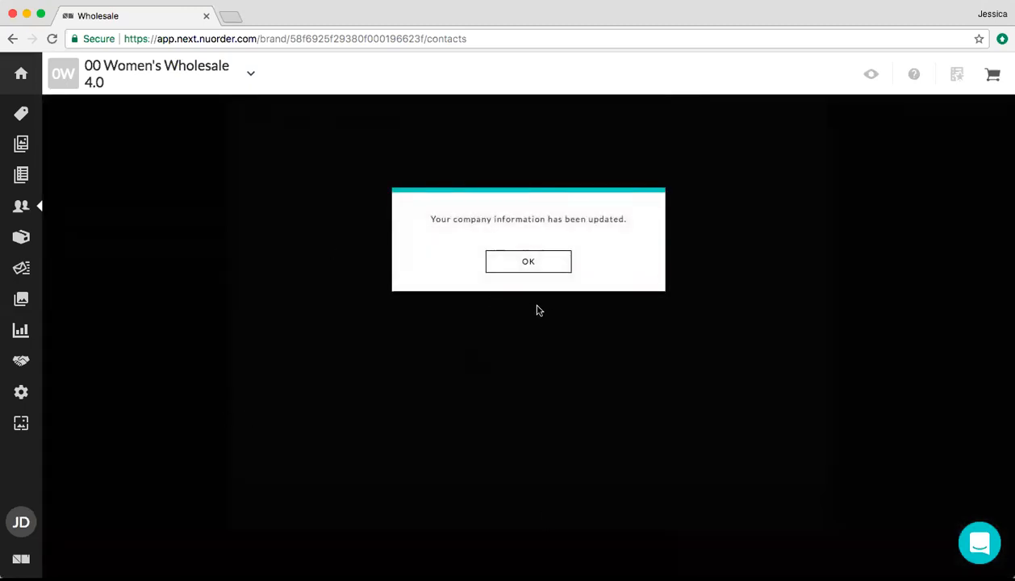
click(507, 265)
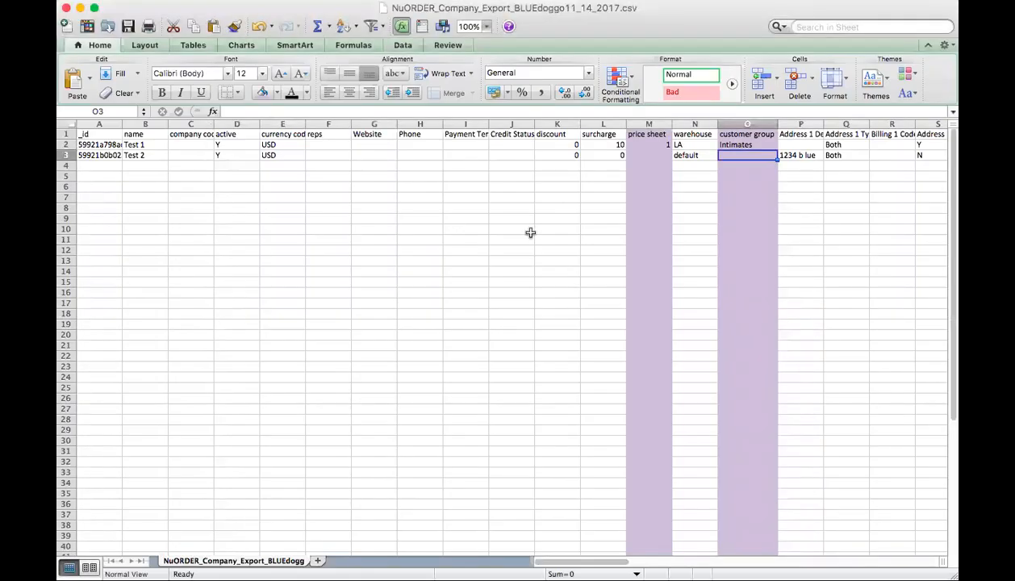
Switch to the company export spreadsheet in Excel and examine the price sheet column, including the cell for Test 2.
click(641, 123)
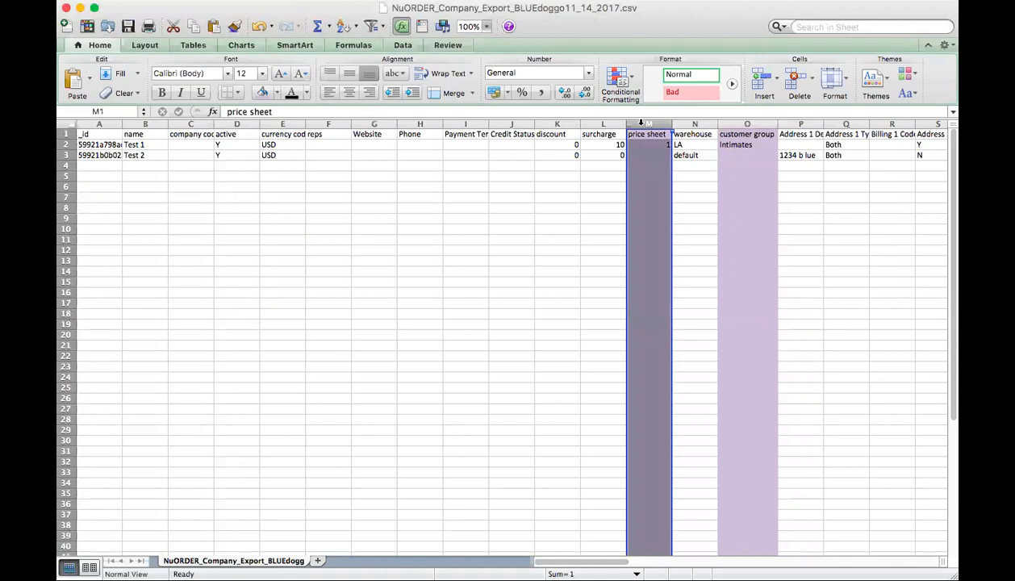
click(638, 155)
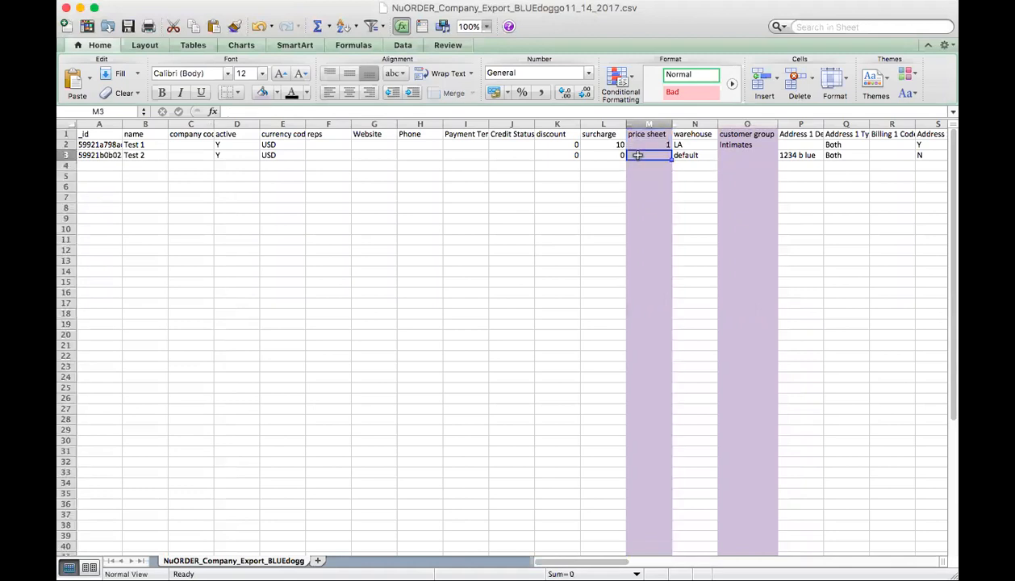